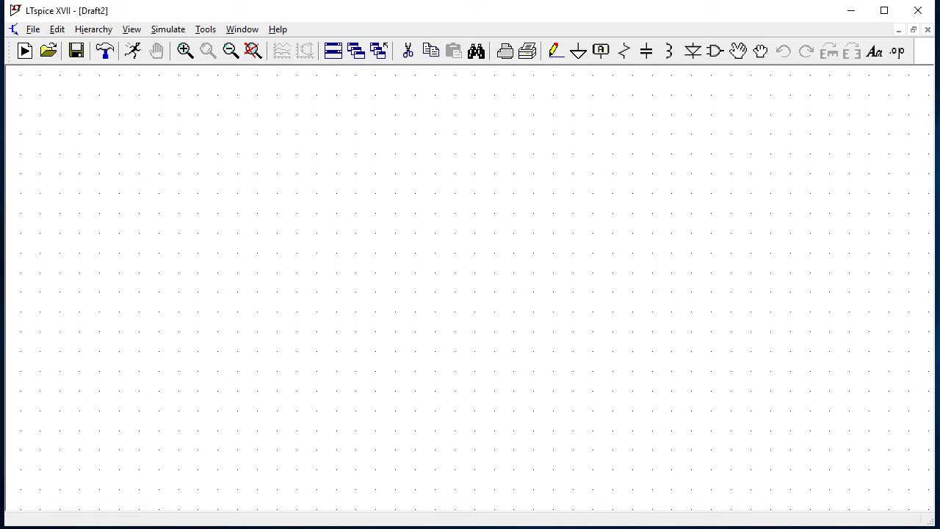
- Create a new blank schematic, Draft3, from the File menu, leaving the View menu unchanged
key("alt+f")
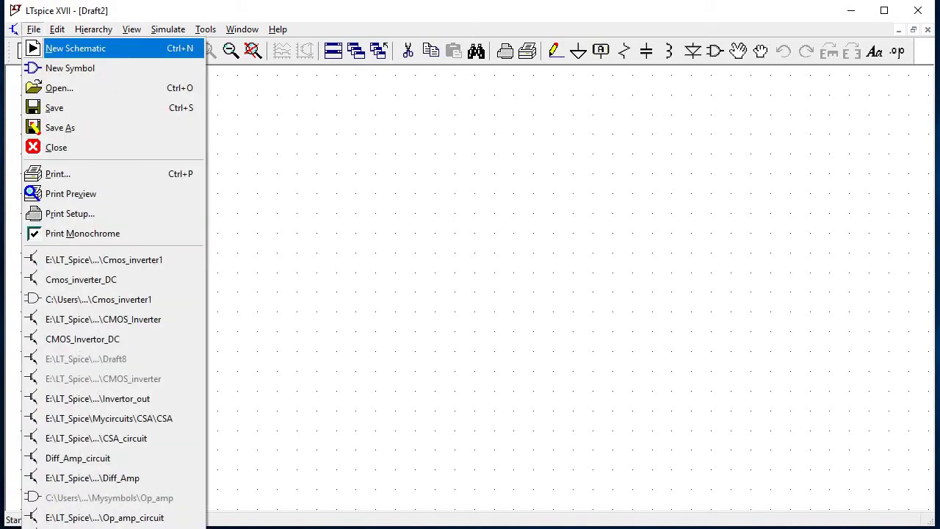
key("Return")
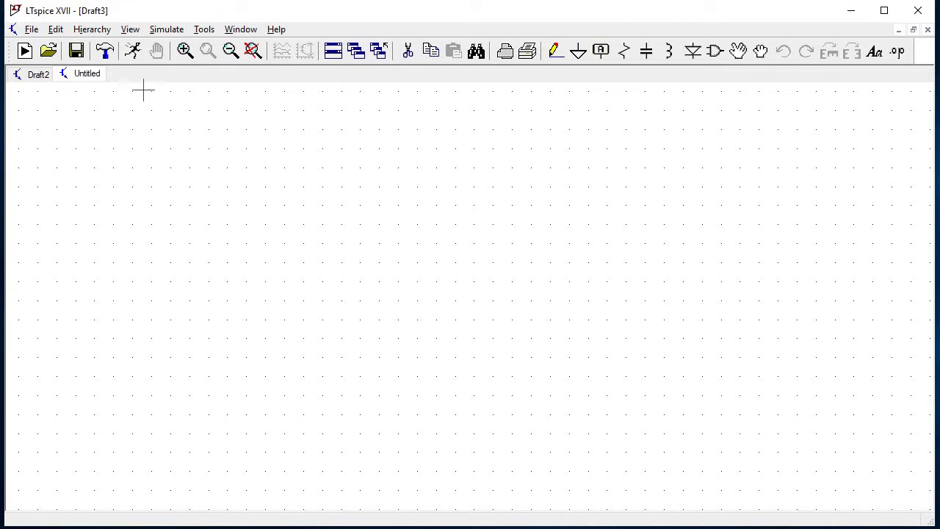
left_click(128, 30)
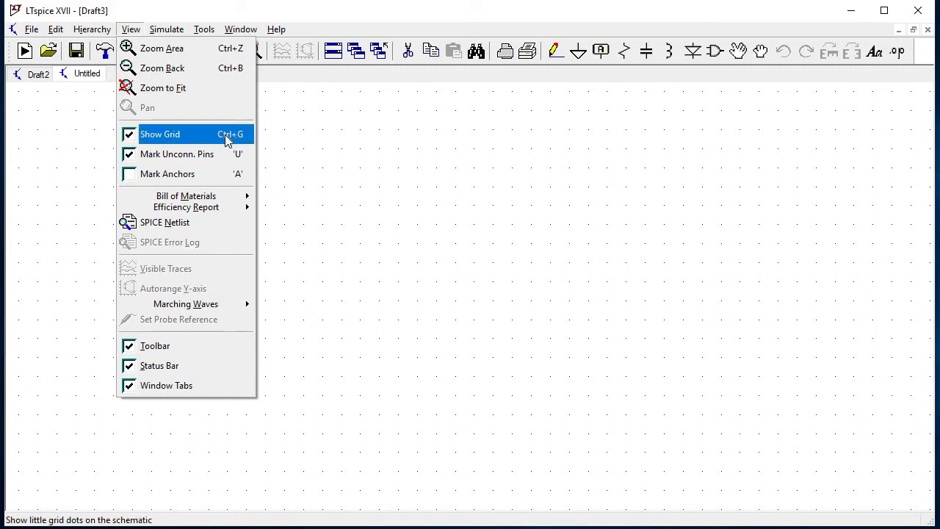
left_click(300, 149)
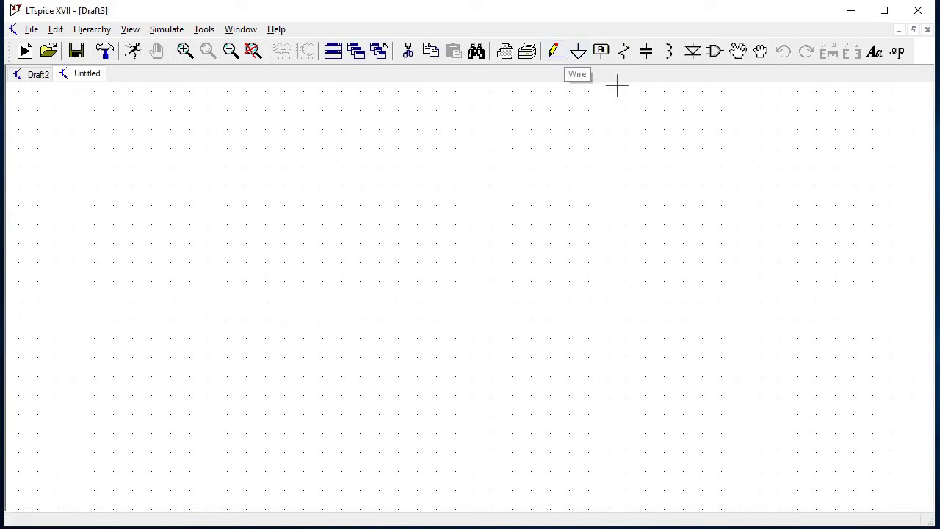
- Place resistor R1 and rotate it to lie horizontally
left_click(624, 52)
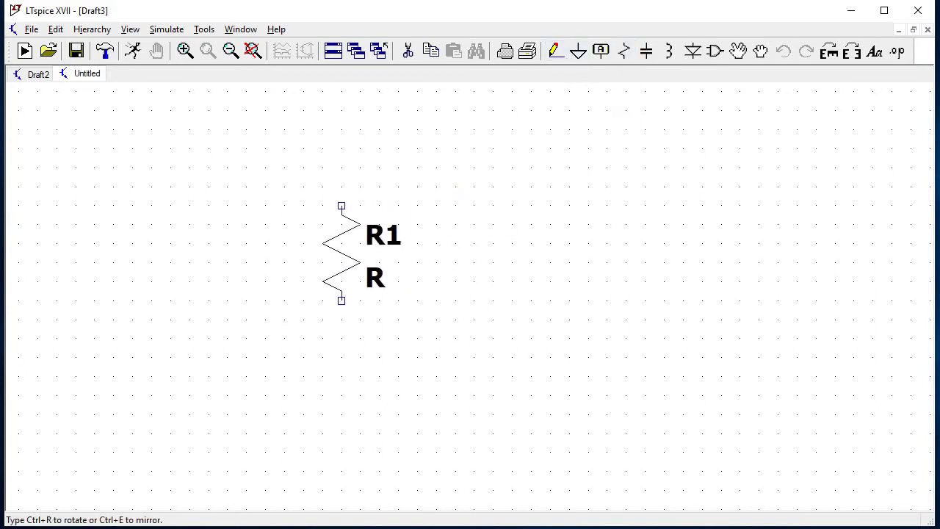
left_click(322, 206)
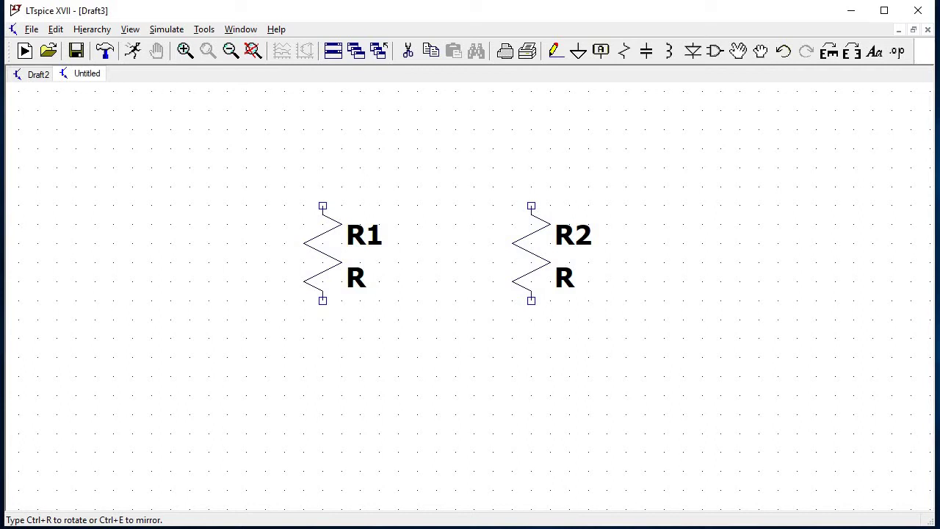
key("Escape")
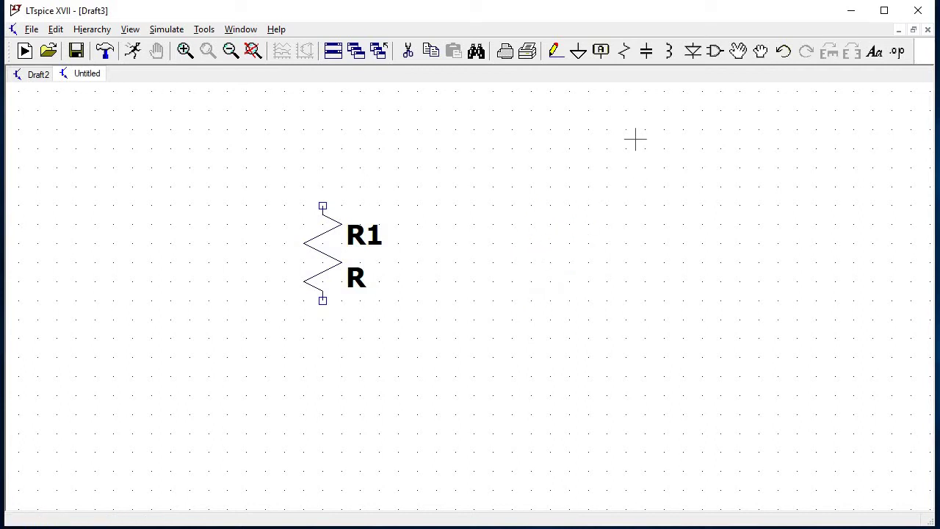
left_click(739, 51)
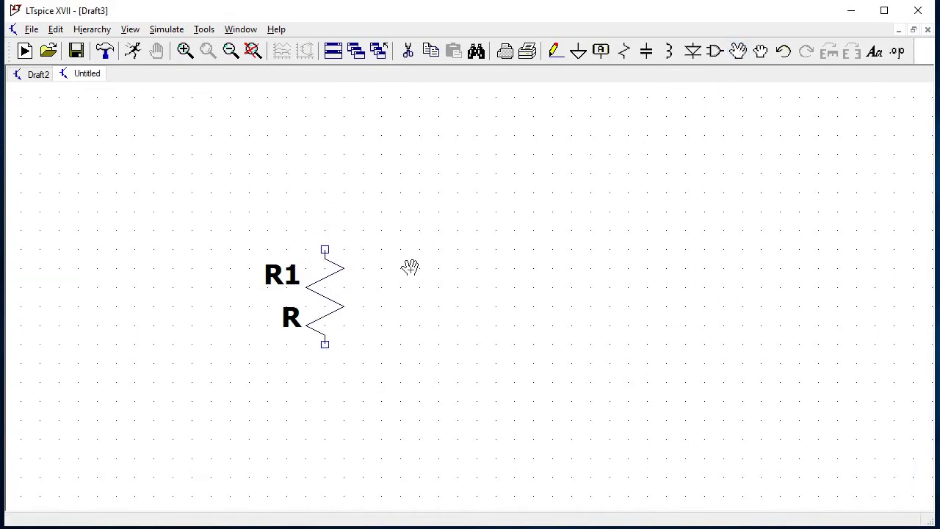
left_click(326, 294)
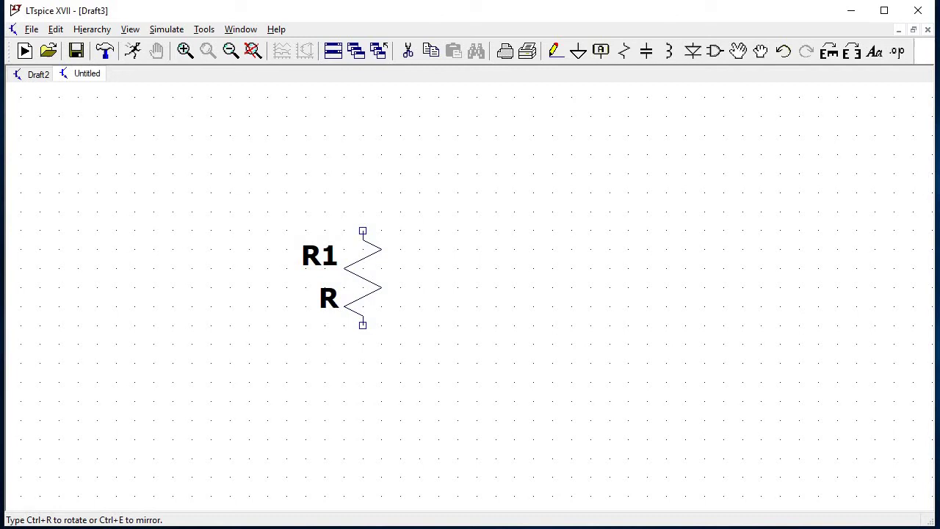
key("ctrl+r")
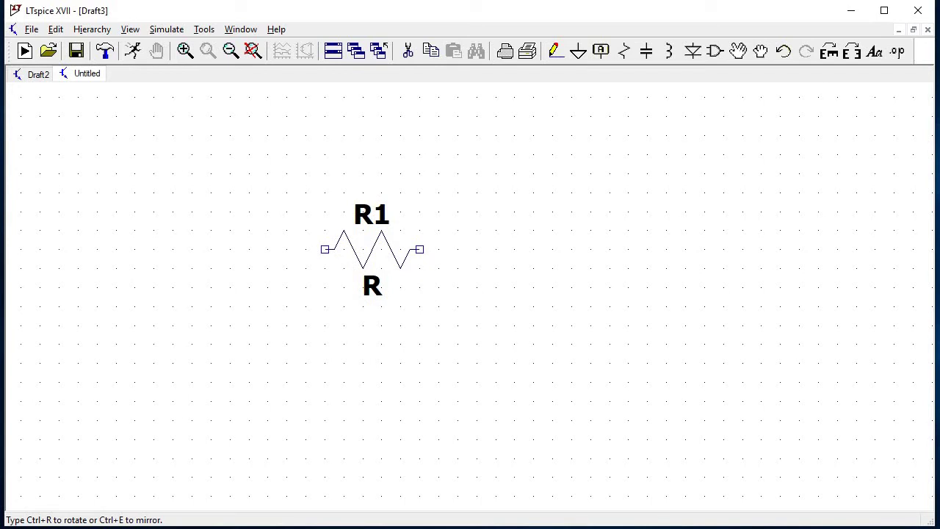
left_click(353, 250)
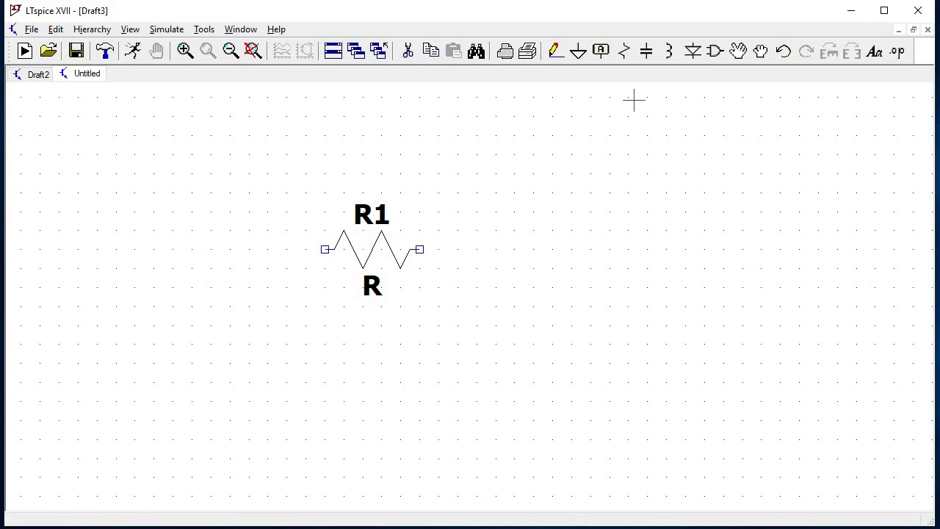
- Place a vertical resistor R2 to the lower right of R1
left_click(623, 55)
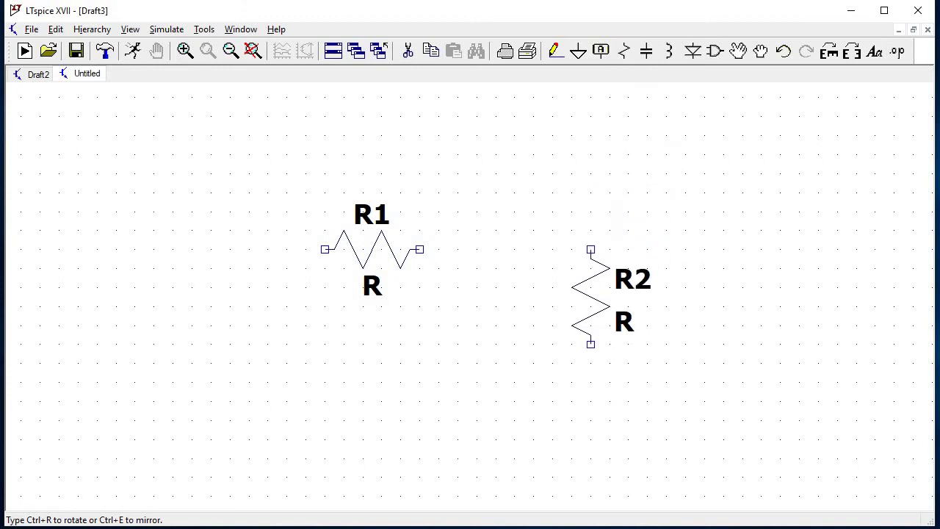
left_click(591, 315)
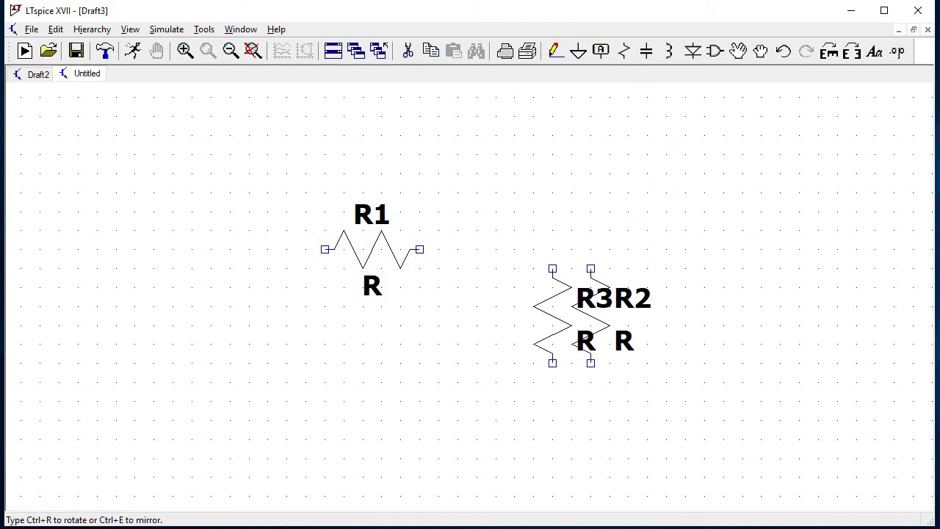
key("Escape")
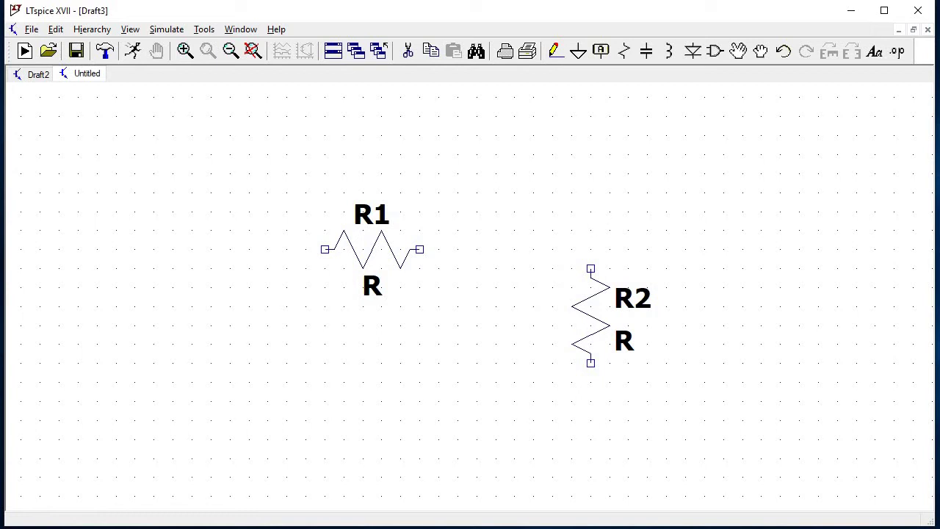
- Wire R1's right end across and down to R2's top pin
left_click(555, 57)
left_click(419, 249)
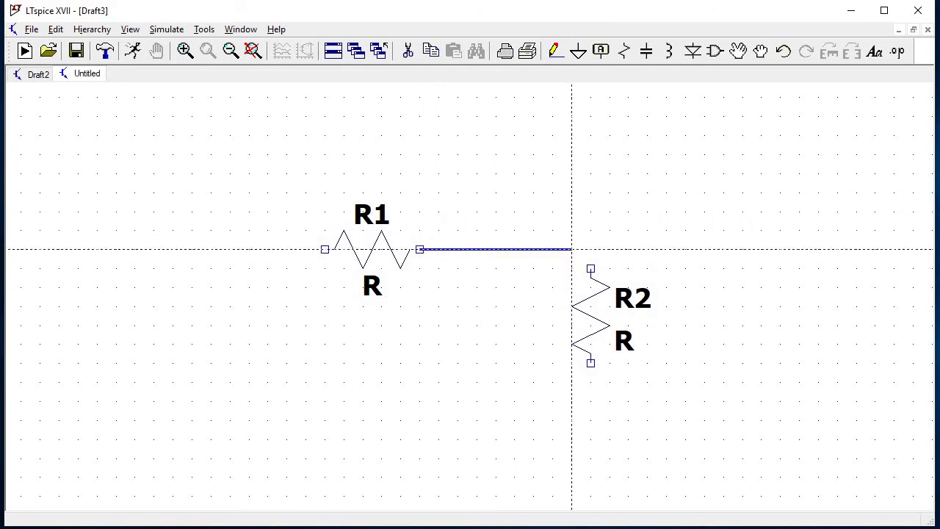
left_click(590, 249)
left_click(591, 268)
key("Escape")
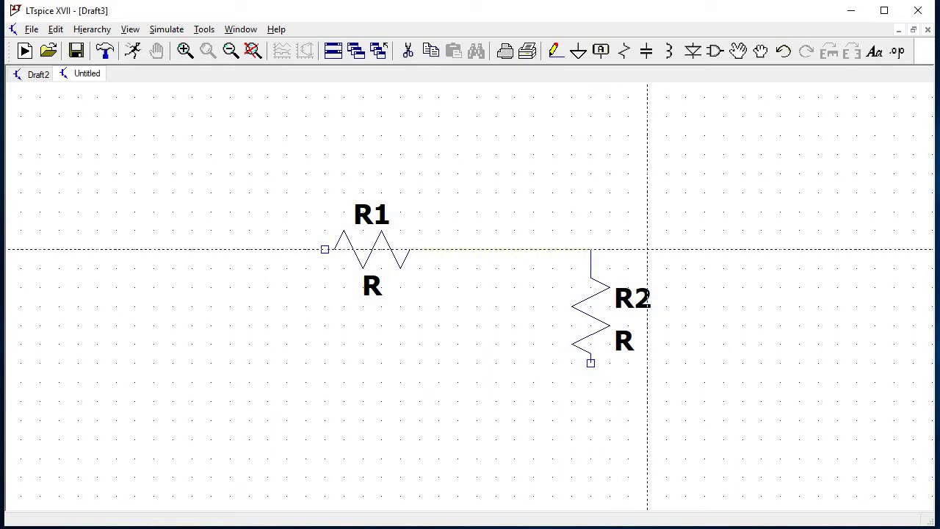
- Place two ground symbols, one below R2 and one at the lower left
left_click(579, 50)
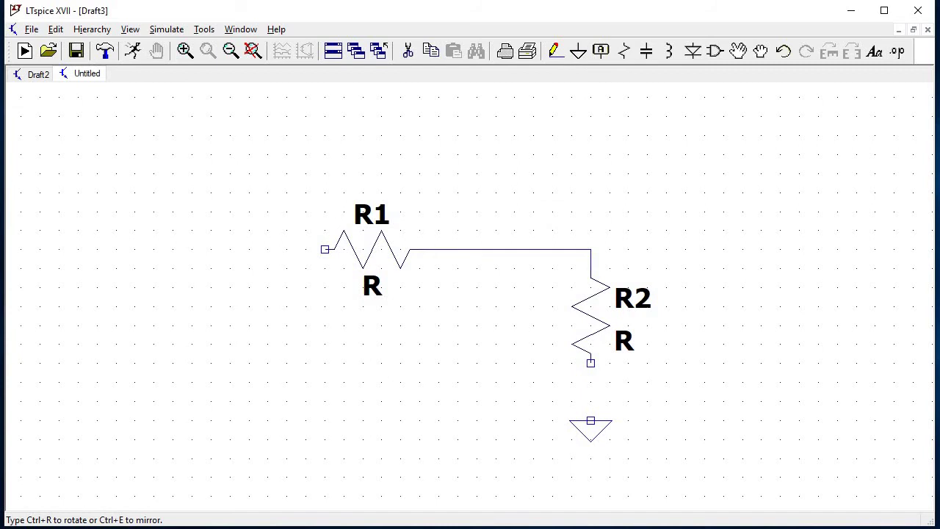
left_click(591, 421)
left_click(269, 423)
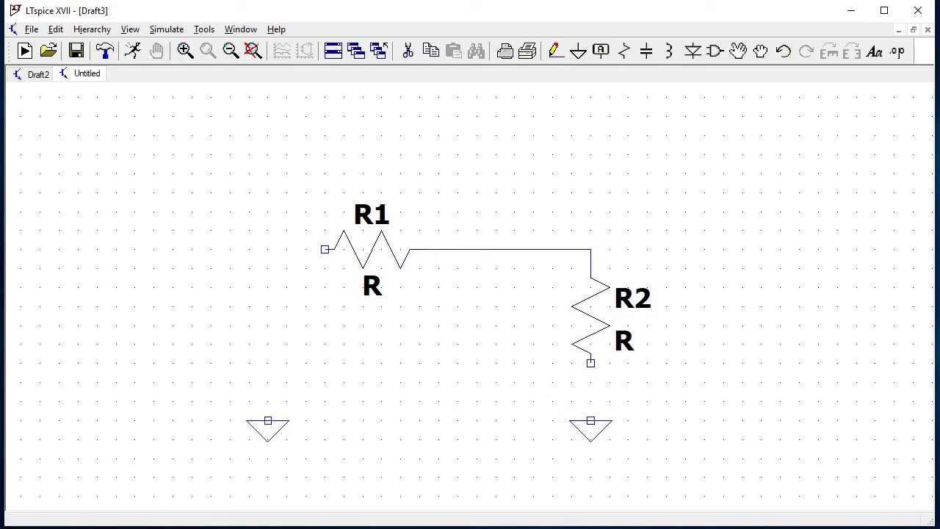
key("F3")
- Add a voltage source V1 from the component library at the left of the circuit
left_click(714, 51)
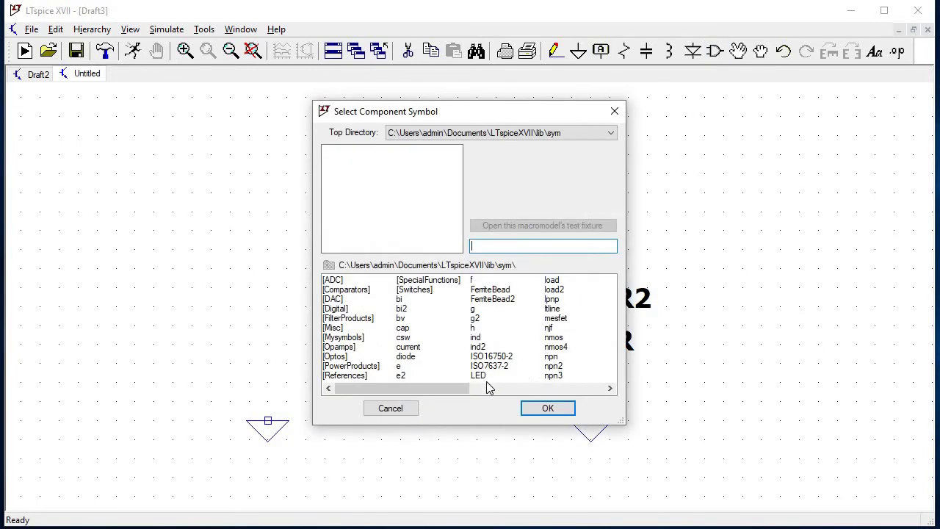
left_click(488, 391)
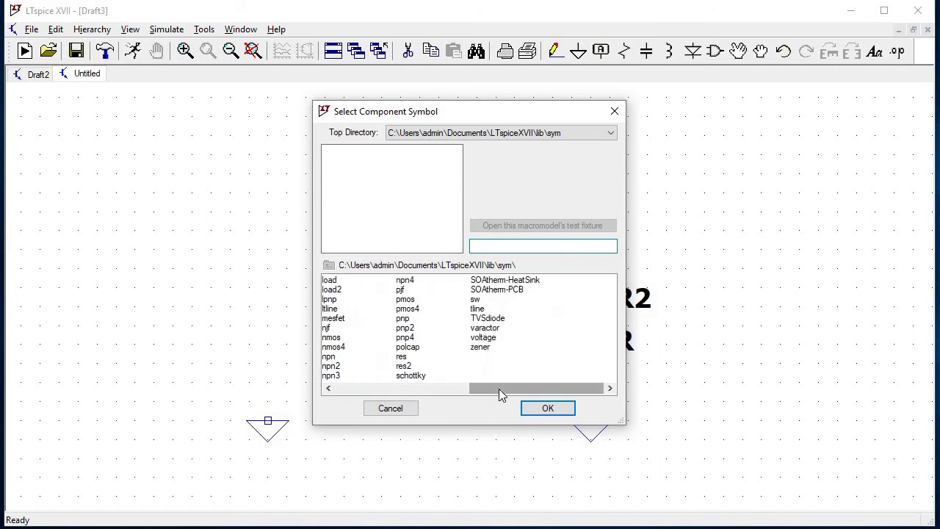
left_click(494, 338)
left_click(547, 410)
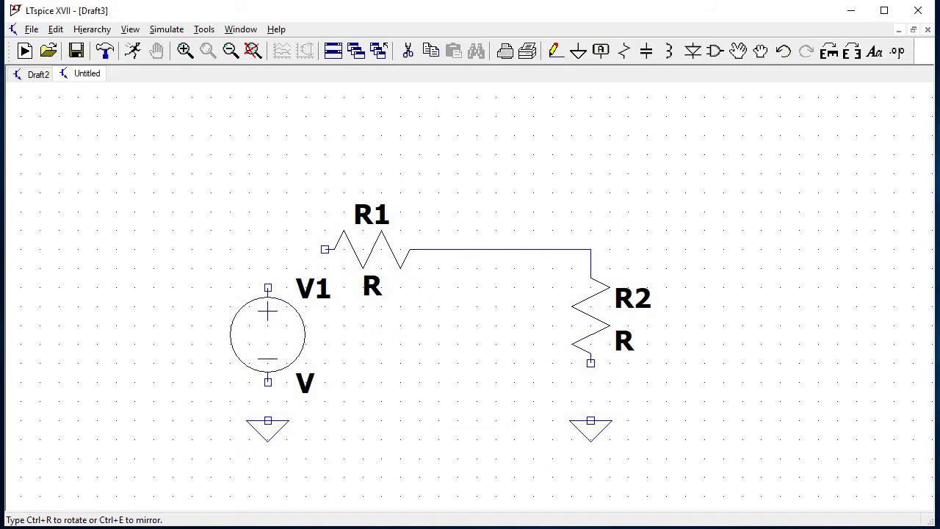
left_click(269, 269)
key("Escape")
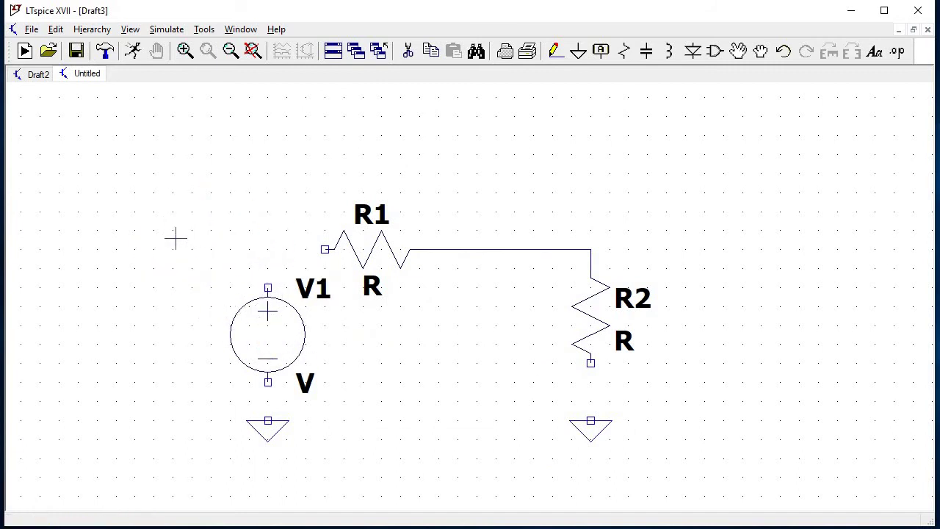
- Wire V1's top to R1's left terminal, and V1 and R2 bottoms to their grounds
left_click(556, 51)
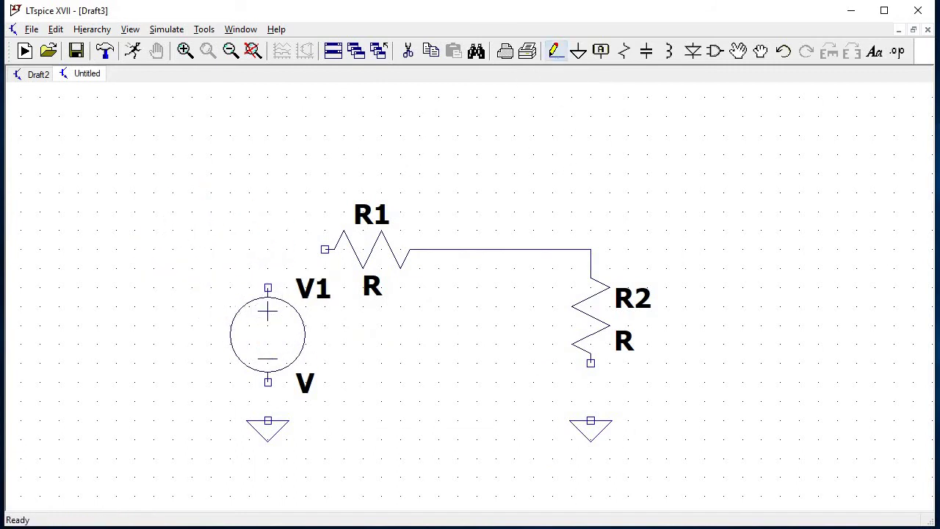
left_click(268, 287)
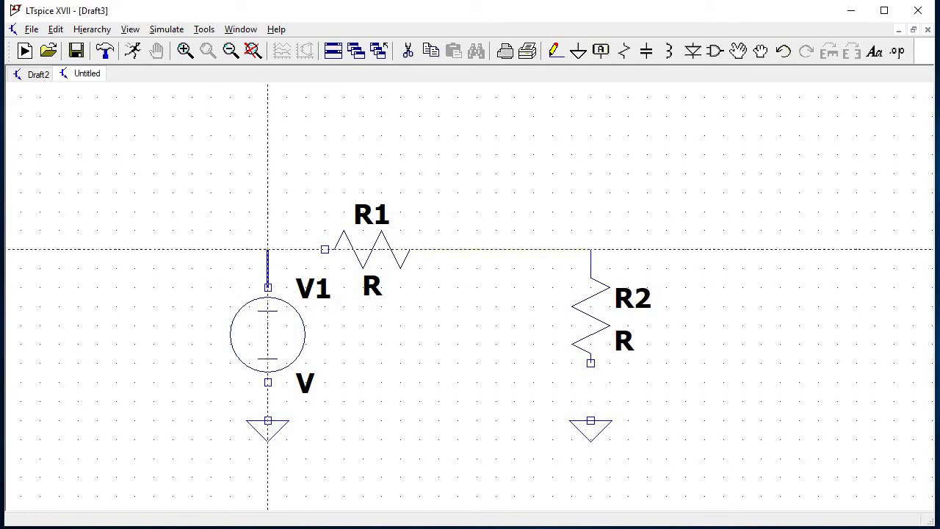
left_click(326, 250)
left_click(268, 382)
left_click(268, 420)
left_click(590, 363)
left_click(591, 420)
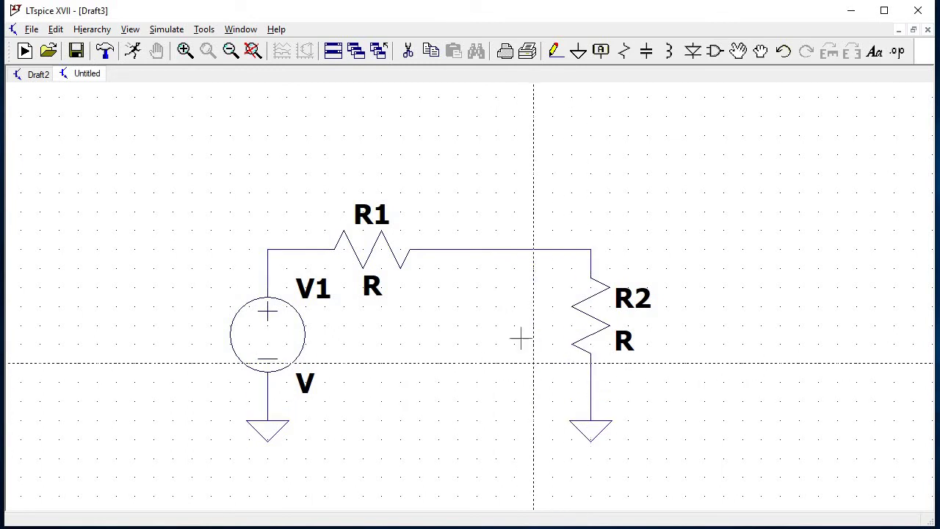
- Set the resistance of both R1 and R2 to 1K
key("Escape")
right_click(384, 248)
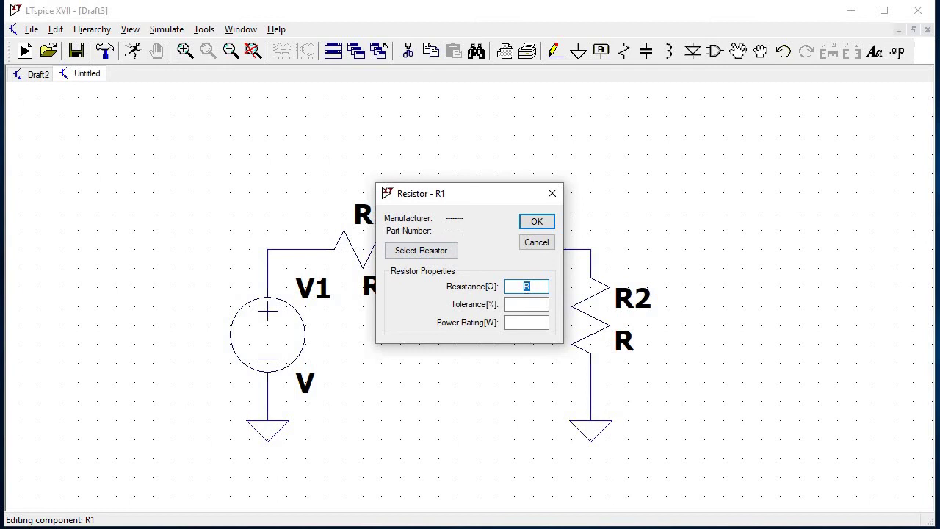
left_click(536, 288)
key("BackSpace")
type("1K")
left_click(537, 221)
right_click(591, 303)
type("1K")
key("Return")
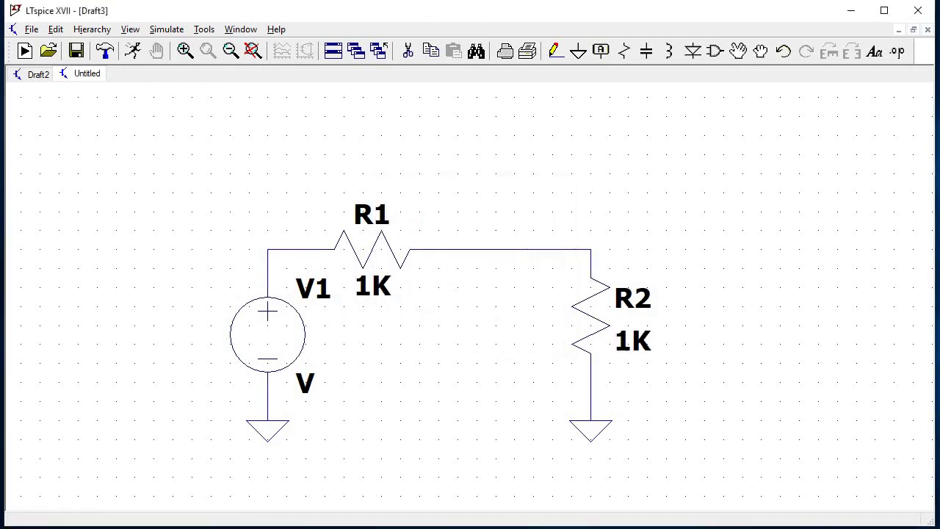
- Give voltage source V1 a DC value of 1v
right_click(277, 339)
type("1v")
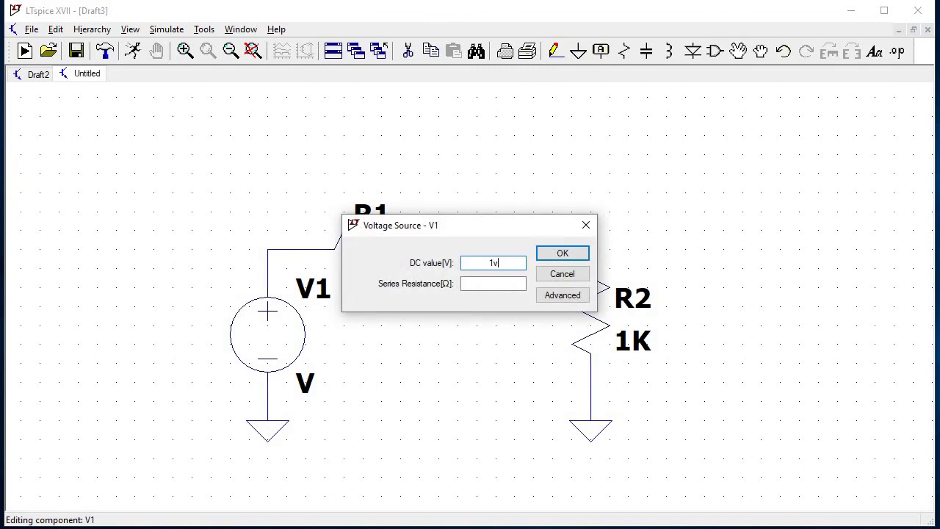
key("Return")
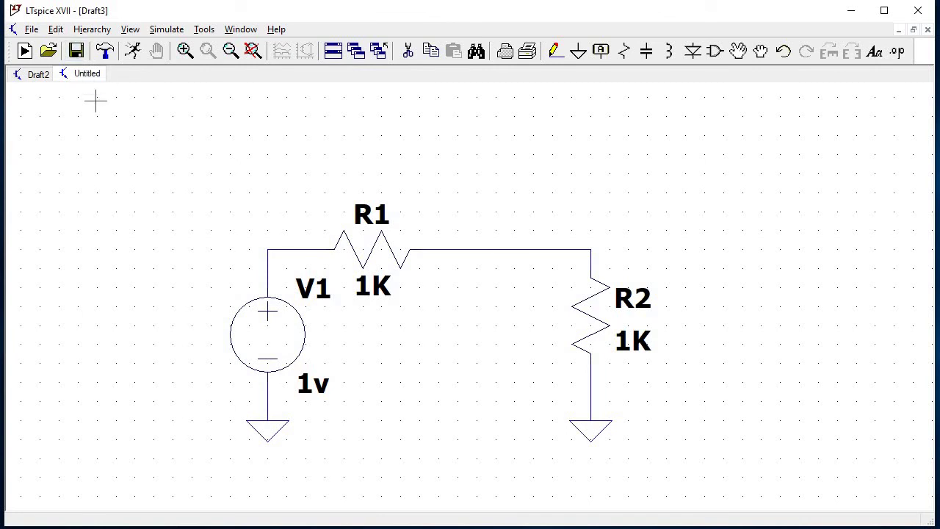
- Add a '.op' SPICE directive placed below the circuit
left_click(56, 29)
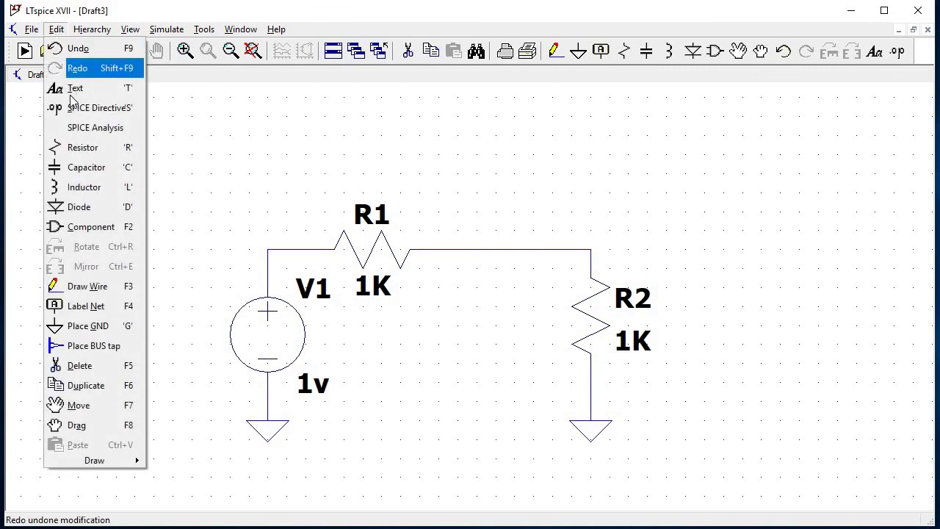
left_click(78, 112)
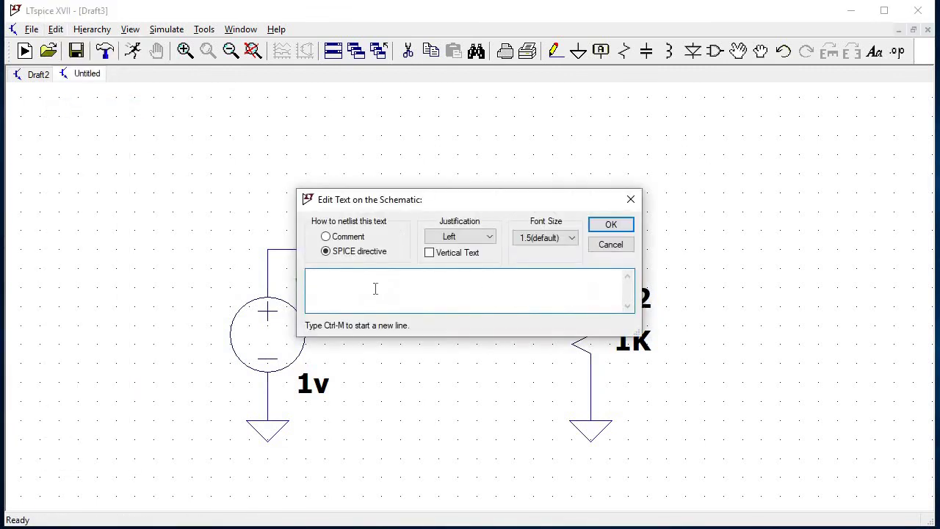
type(".op")
left_click(612, 225)
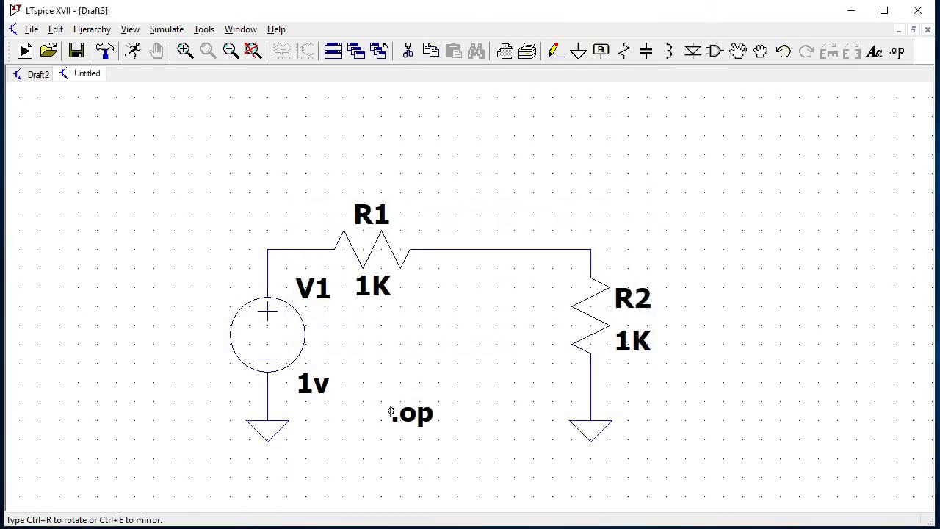
left_click(389, 412)
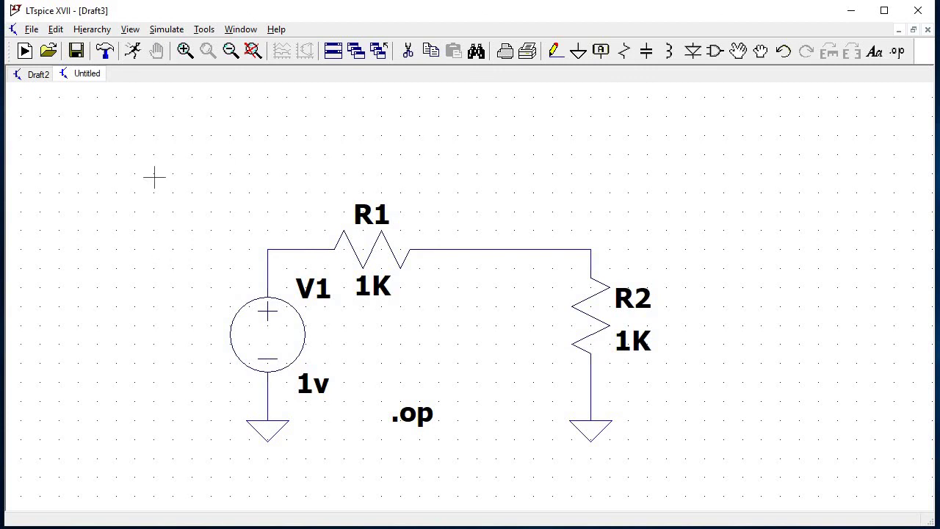
- View the SPICE netlist for the schematic, then close it
left_click(129, 31)
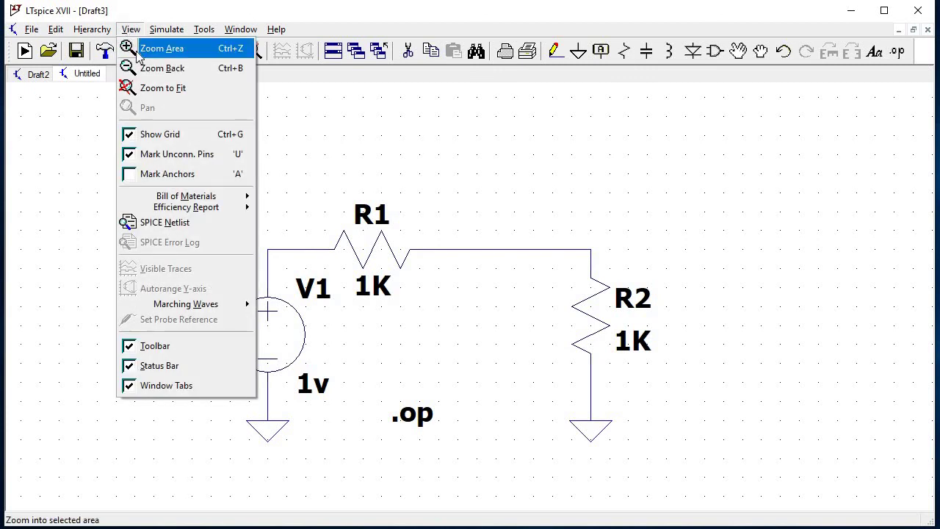
left_click(175, 222)
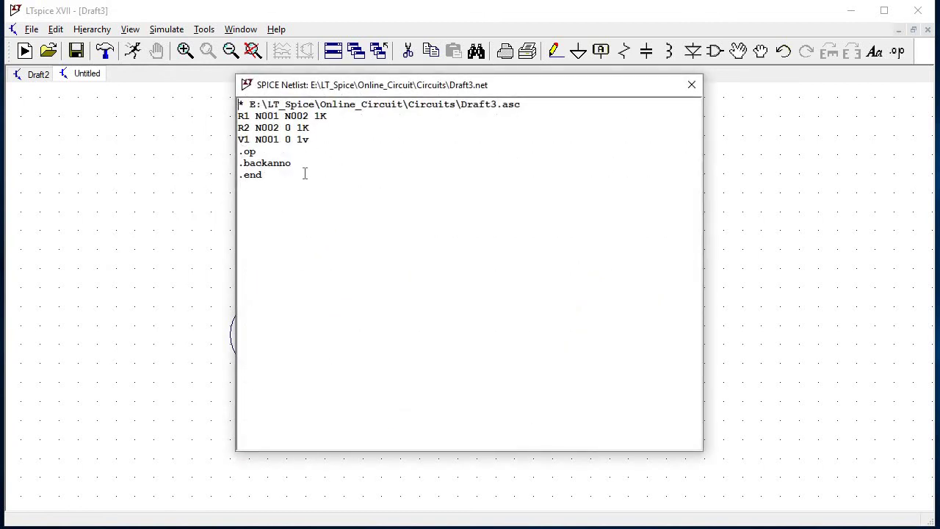
left_click(691, 84)
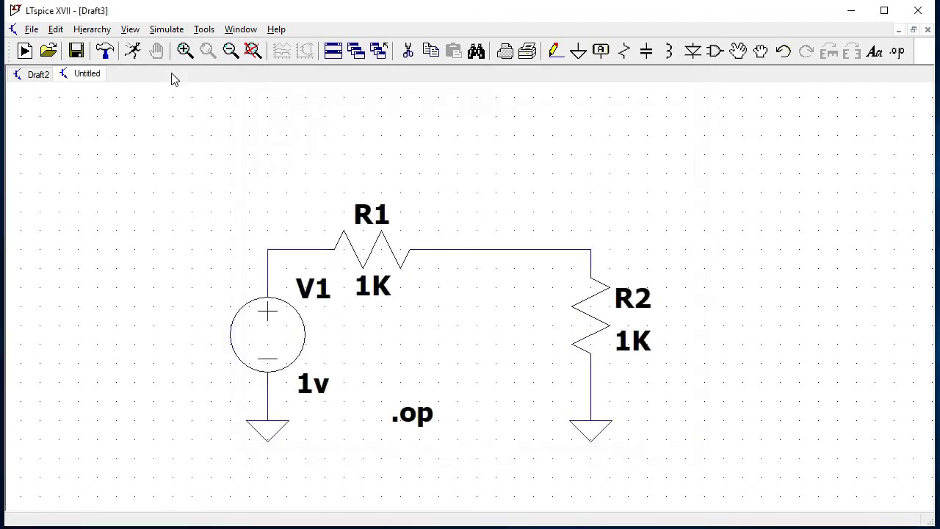
- Run the simulation, review operating point results showing 0.5 V midpoint, then close them
left_click(132, 56)
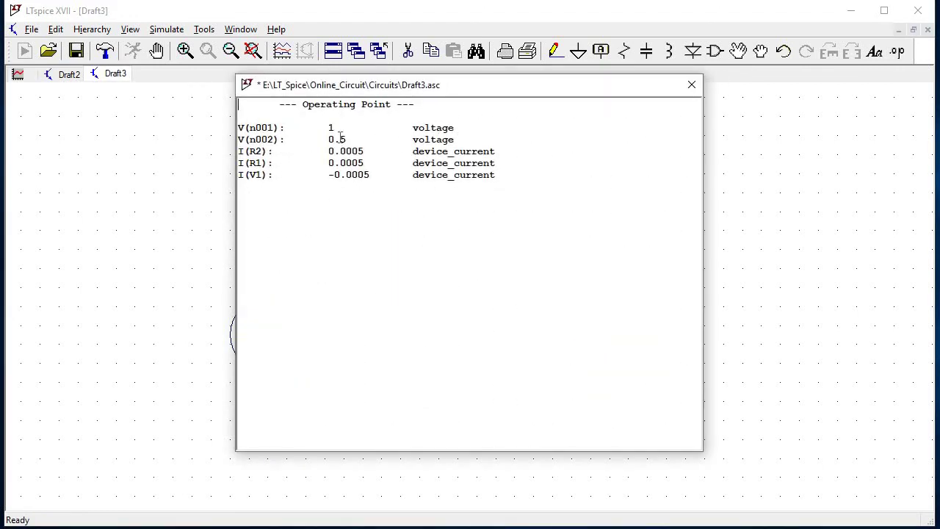
left_click_drag(499, 176, 240, 128)
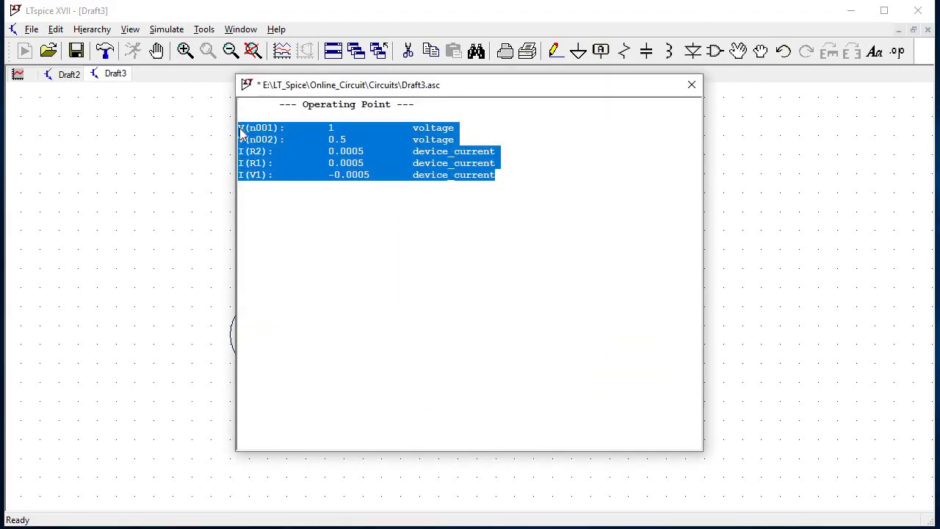
left_click(691, 87)
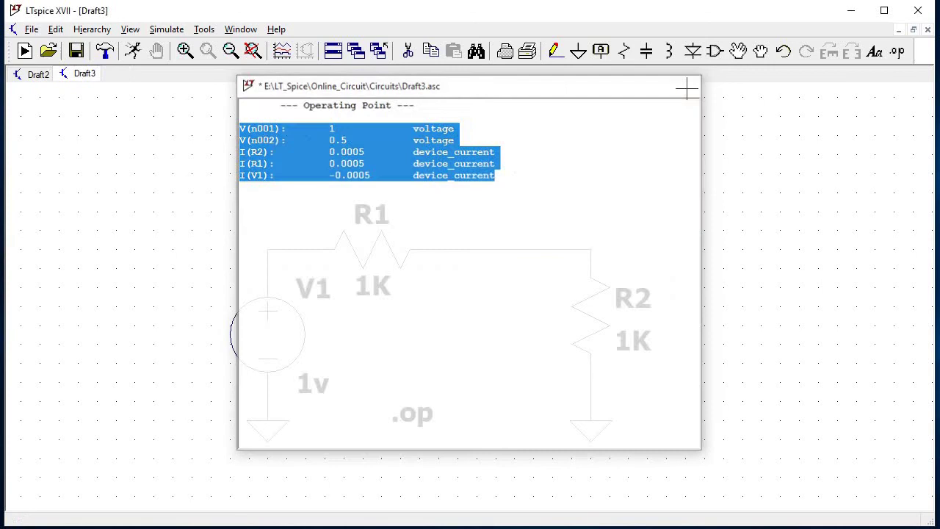